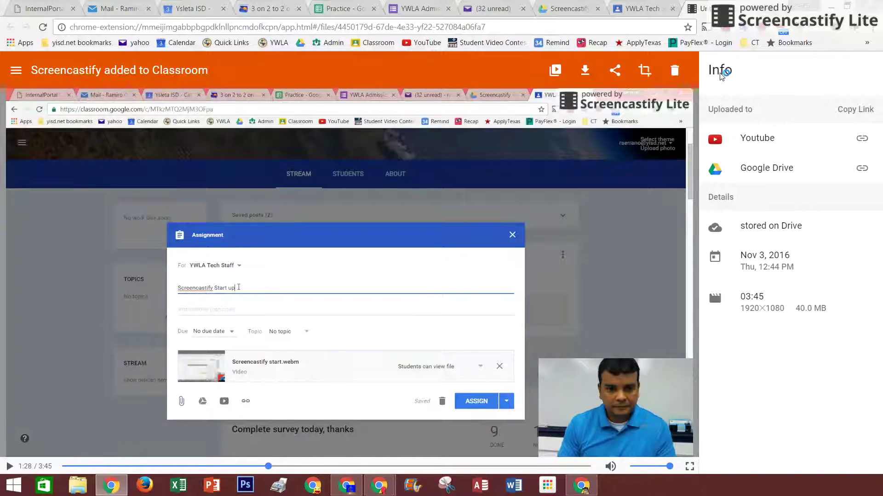
Open the recording's YouTube upload from the Screencastify Info panel's 'Uploaded to' link.
left_click(776, 141)
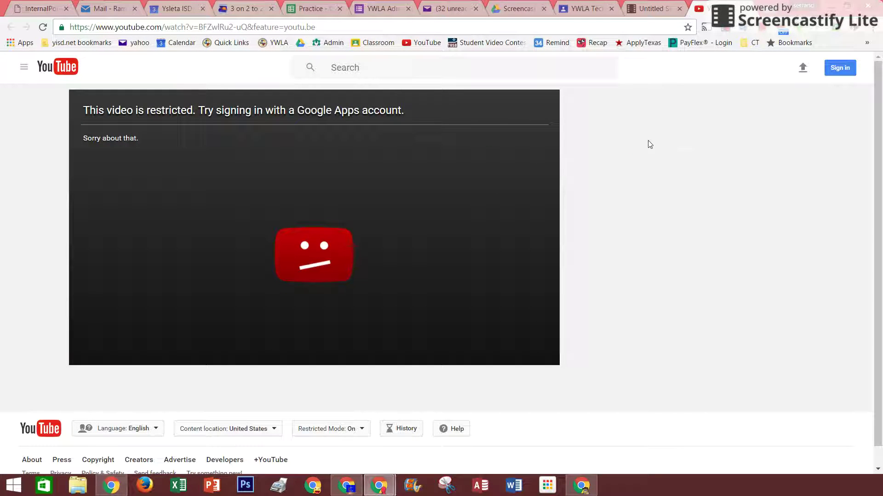
Sign in to play the restricted video, pause it, and go to My Channel.
left_click(841, 69)
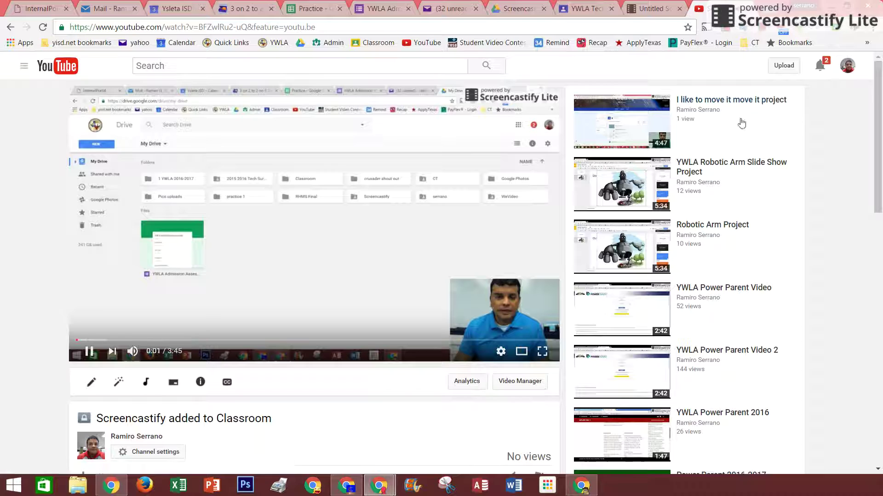
left_click(391, 203)
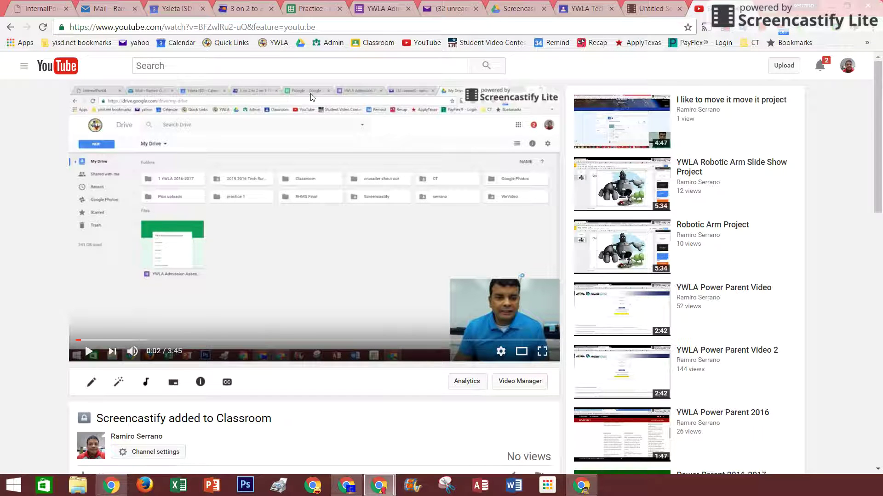
scroll(278, 139, "down", 1)
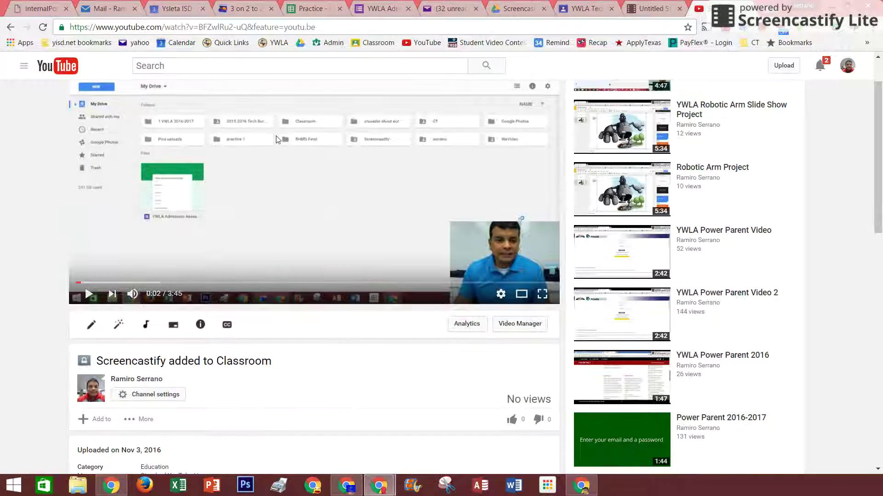
scroll(278, 139, "up", 1)
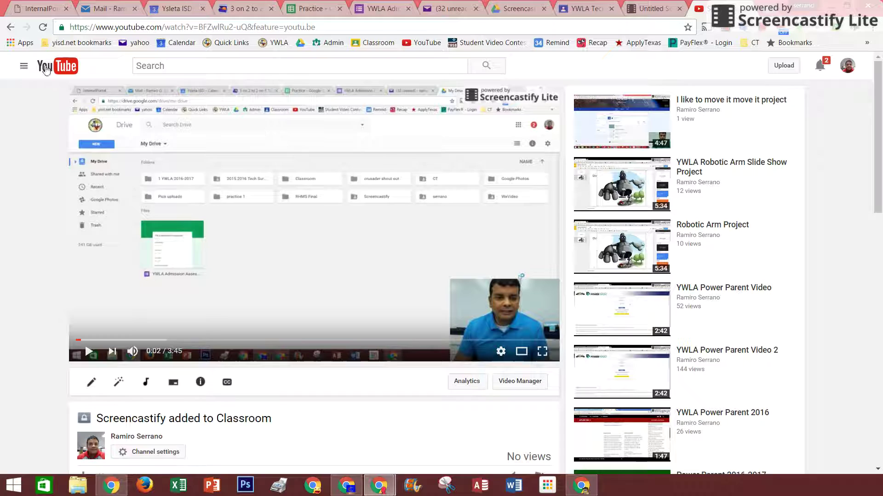
left_click(24, 67)
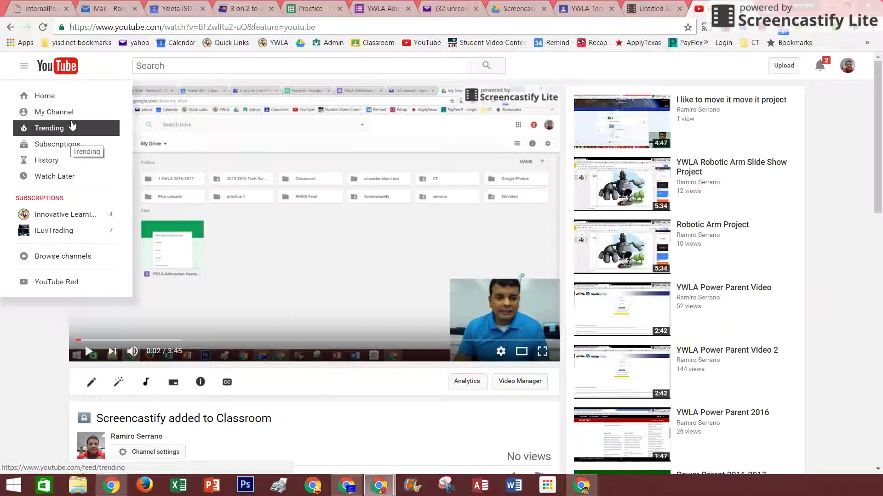
left_click(69, 114)
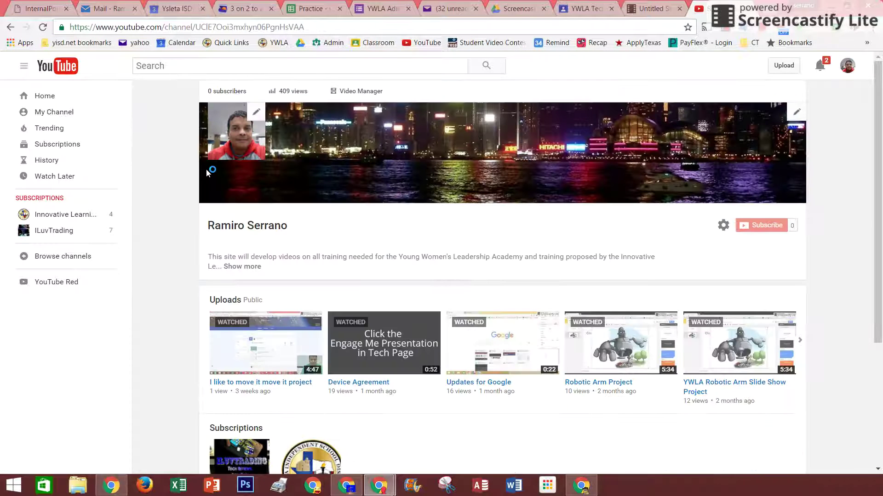
In Video Manager, set 'Screencastify added to Classroom' to Public and publish the change.
left_click(375, 93)
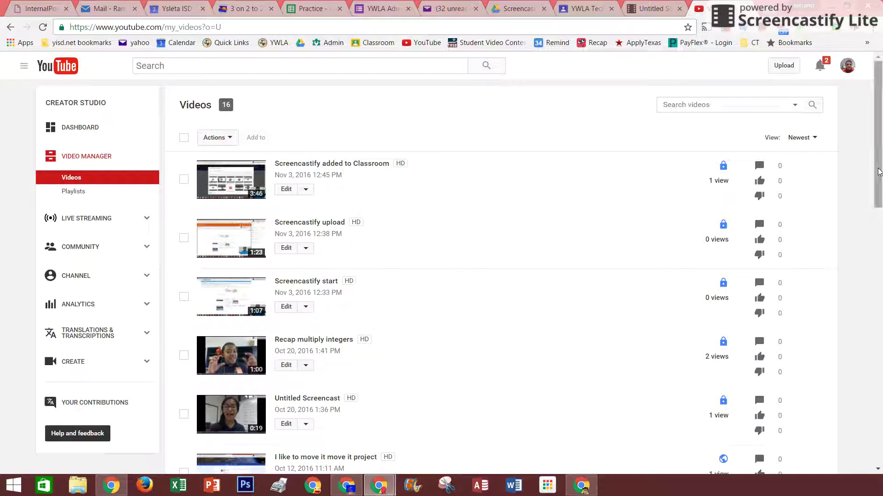
left_click_drag(874, 173, 880, 181)
scroll(880, 181, "up", 1)
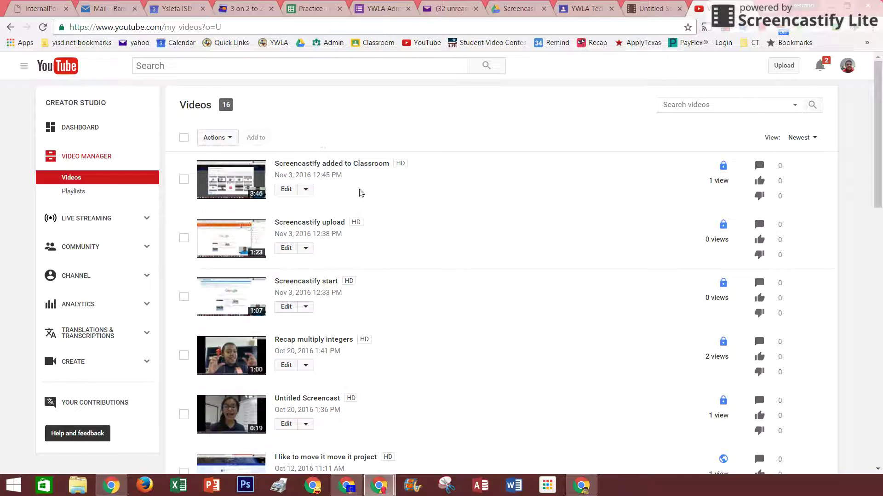
left_click(724, 175)
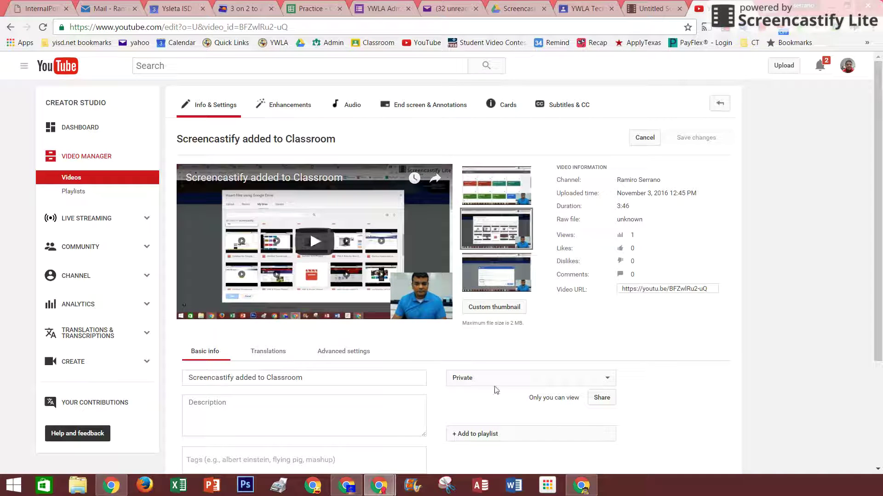
left_click(608, 379)
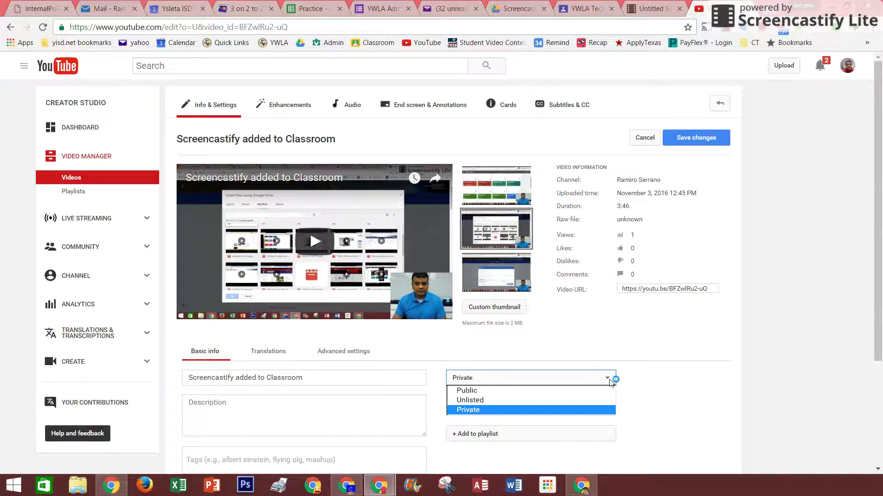
left_click(583, 390)
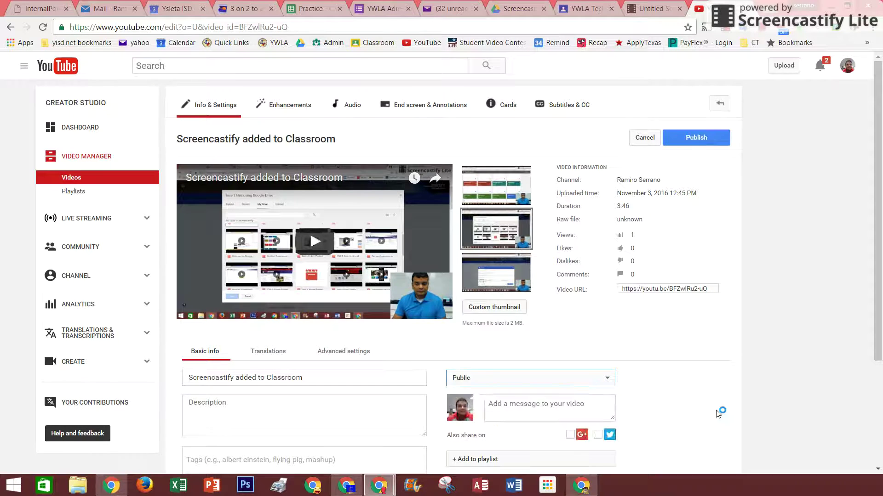
left_click(695, 138)
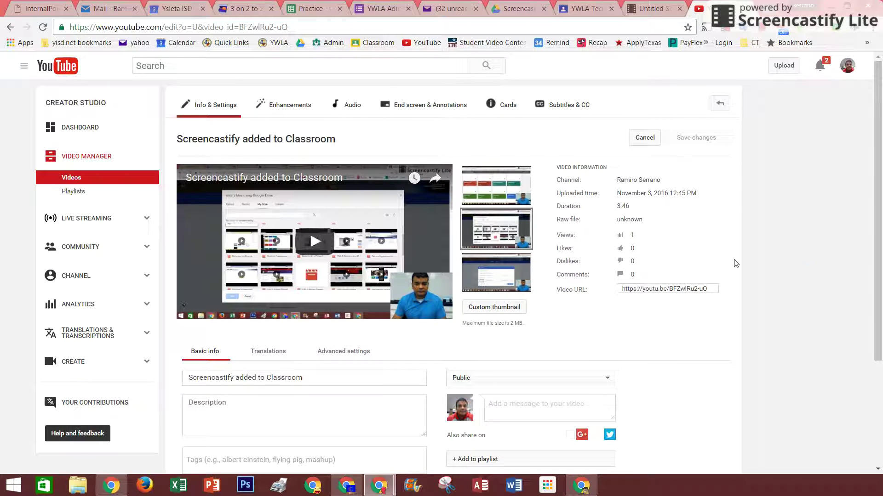
left_click(69, 157)
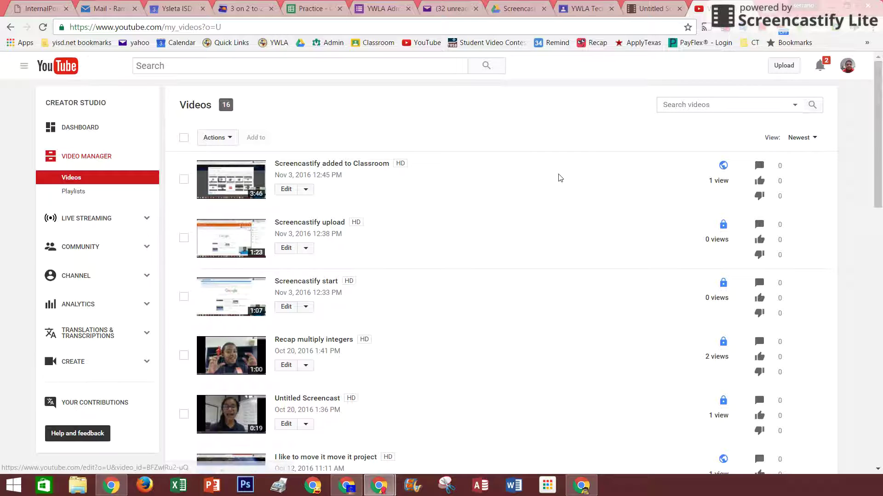
Check the now-public video's watch page, then open its settings page.
left_click(358, 166)
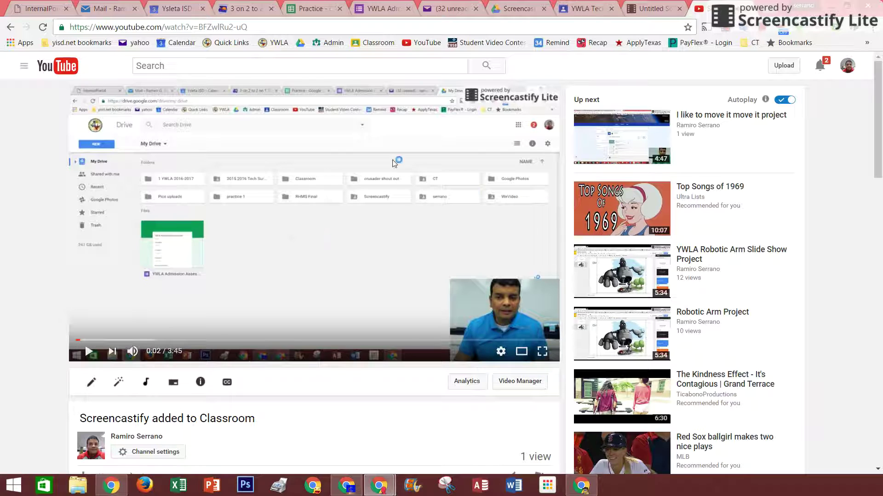
scroll(299, 151, "down", 4)
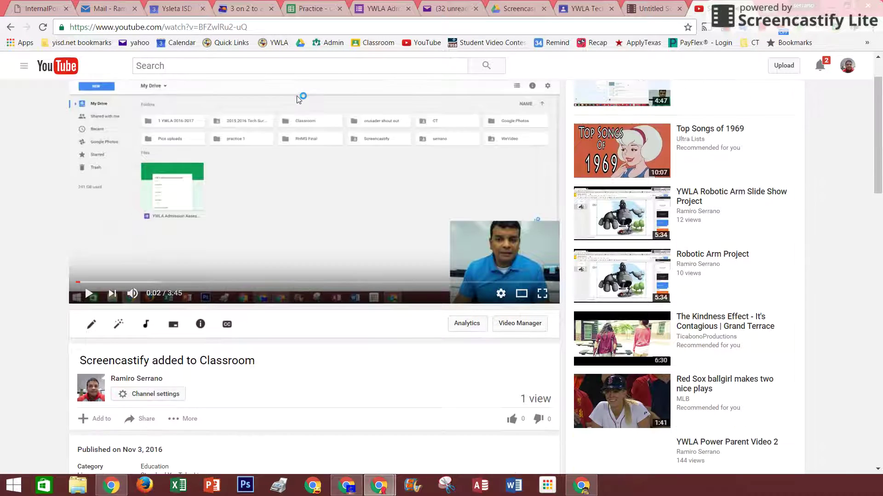
left_click(514, 209)
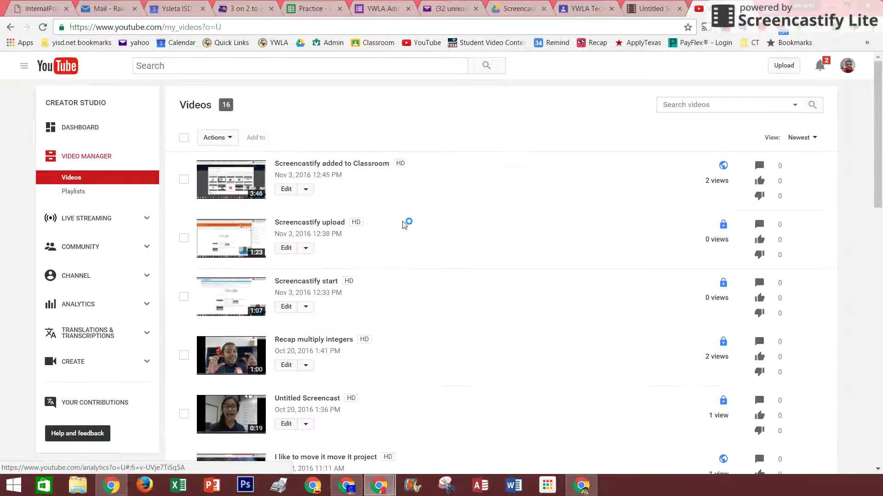
left_click(290, 194)
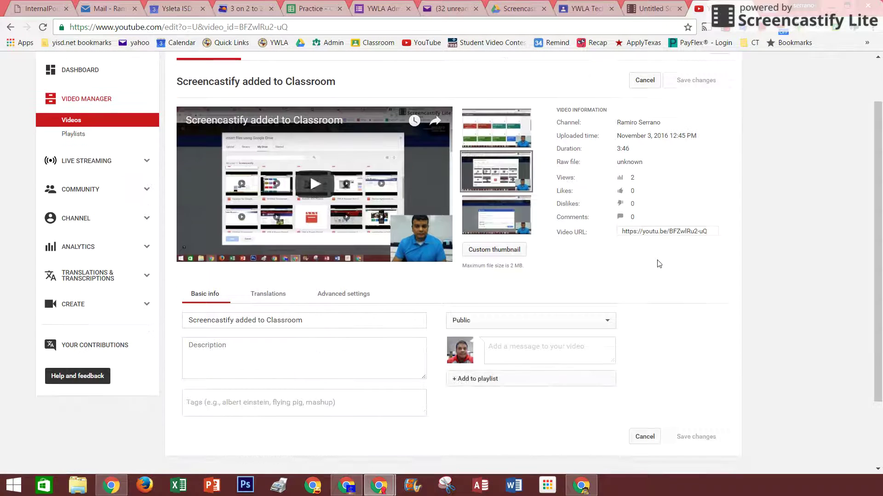
scroll(658, 262, "down", 3)
scroll(697, 266, "down", 1)
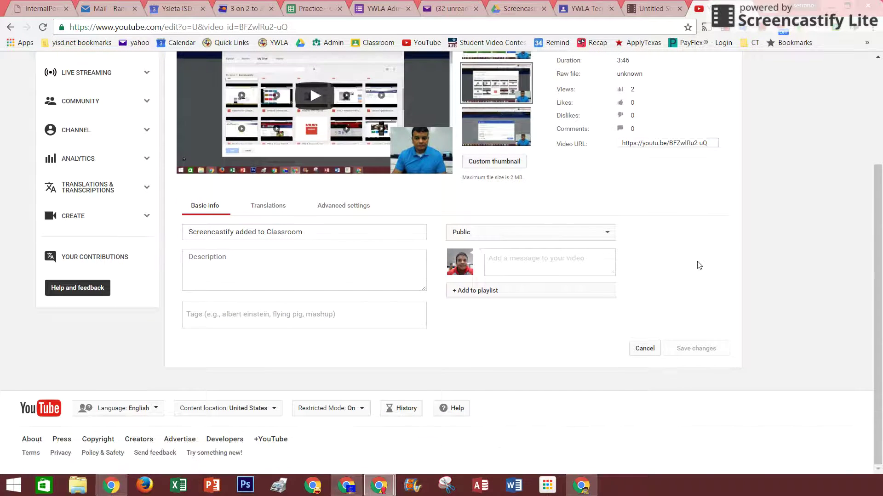
scroll(697, 264, "up", 1)
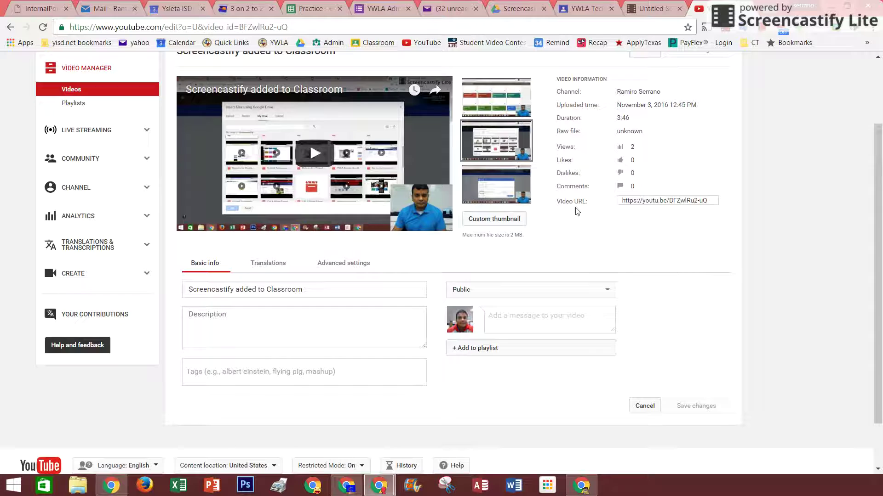
Copy the video's short youtu.be URL from the Video URL field.
left_click(637, 202)
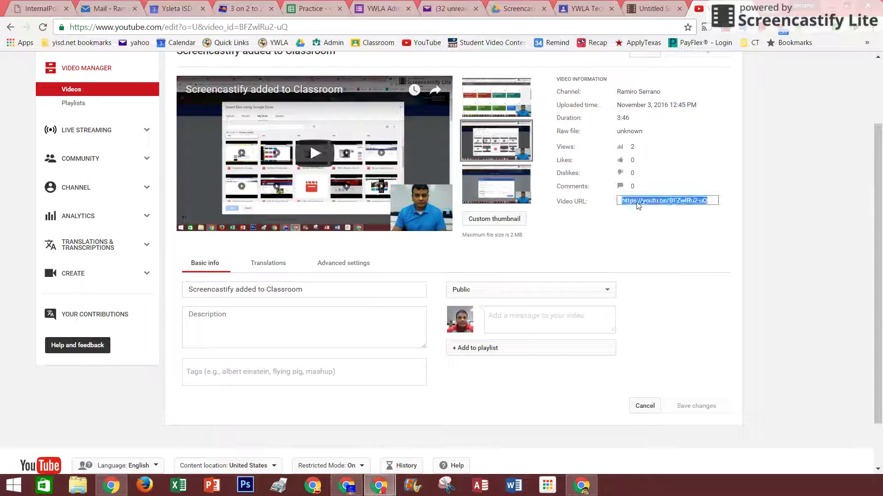
right_click(638, 202)
left_click(672, 210)
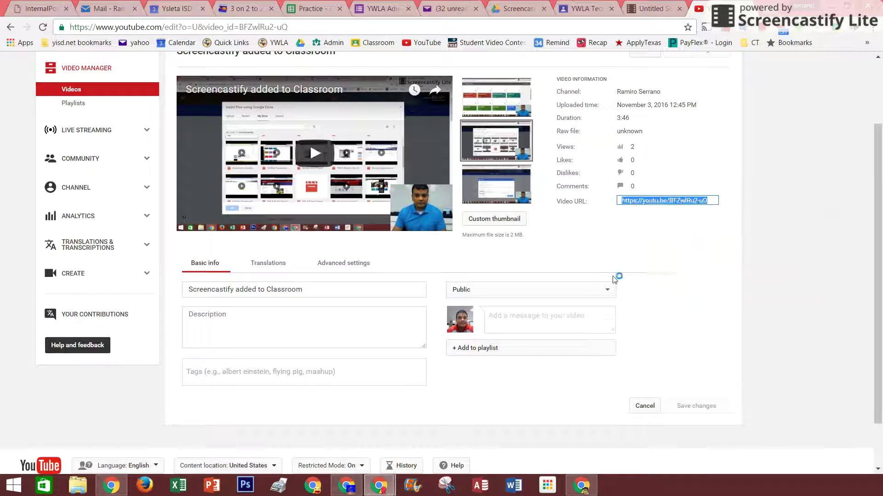
scroll(618, 273, "up", 2)
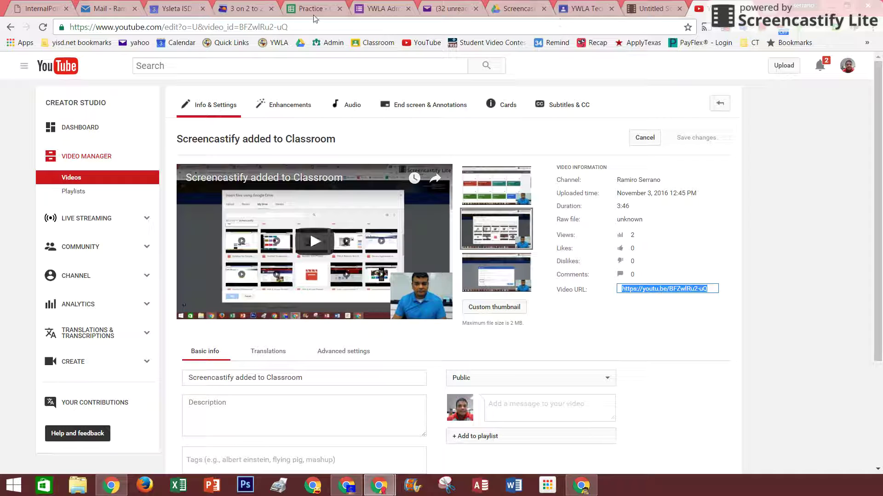
Switch to the YWLA Tech Staff class in Classroom and create a new announcement.
left_click(587, 11)
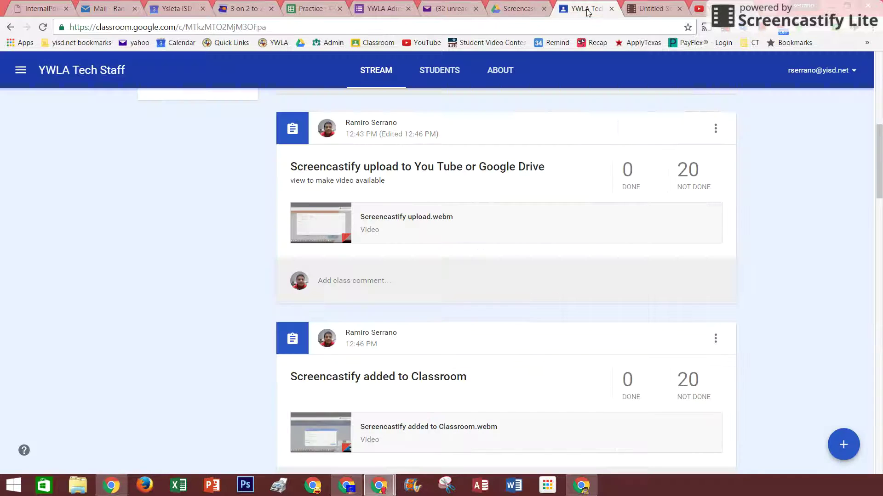
mouse_move(844, 453)
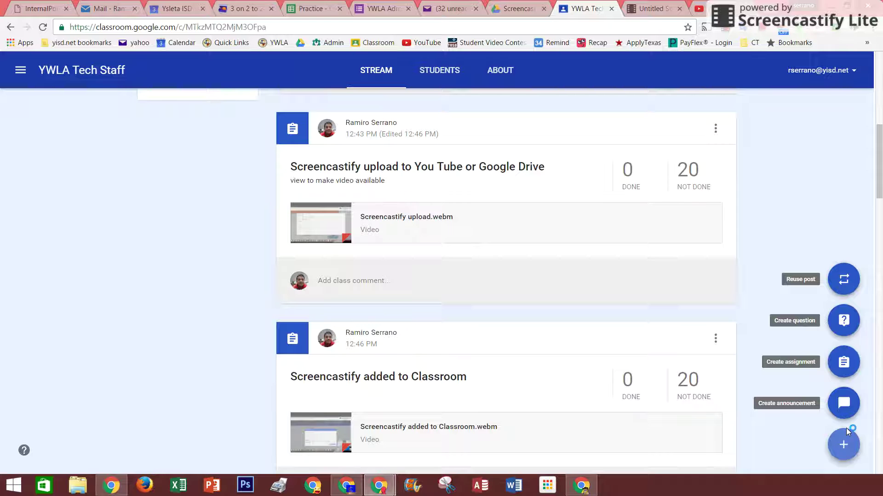
left_click(843, 404)
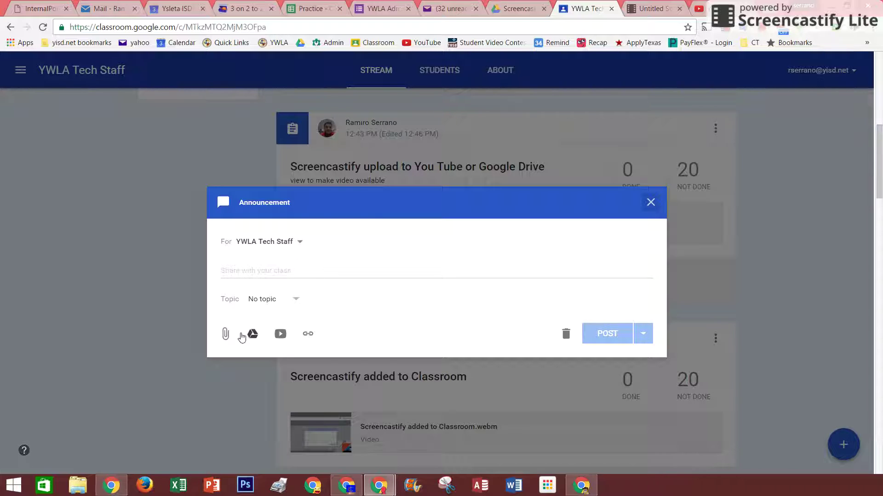
Browse the Google Drive file picker, then cancel without attaching anything.
left_click(225, 334)
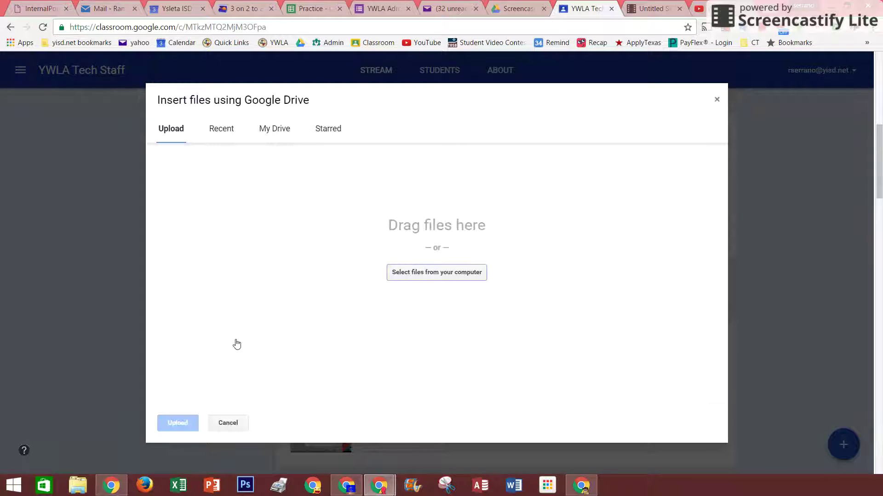
left_click(227, 134)
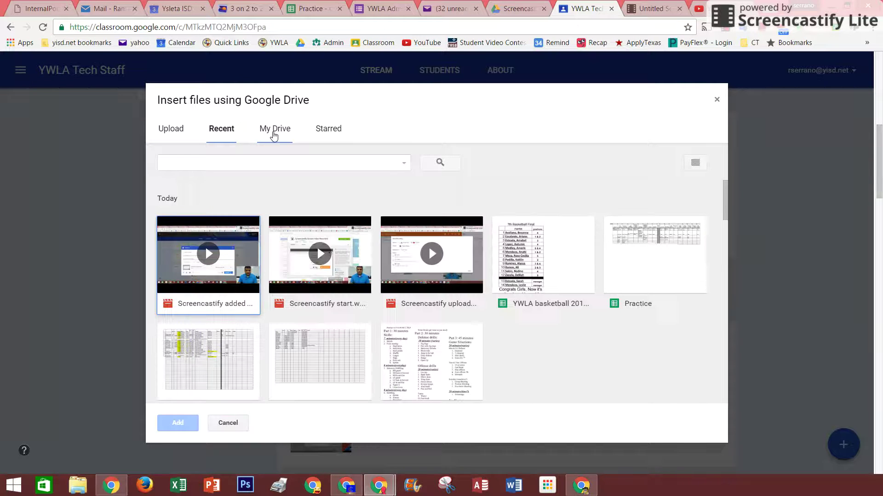
left_click(180, 135)
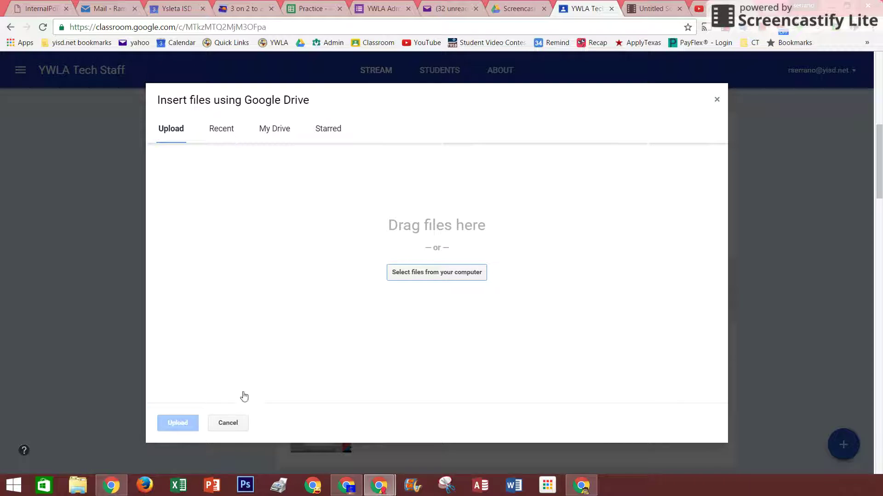
left_click(228, 423)
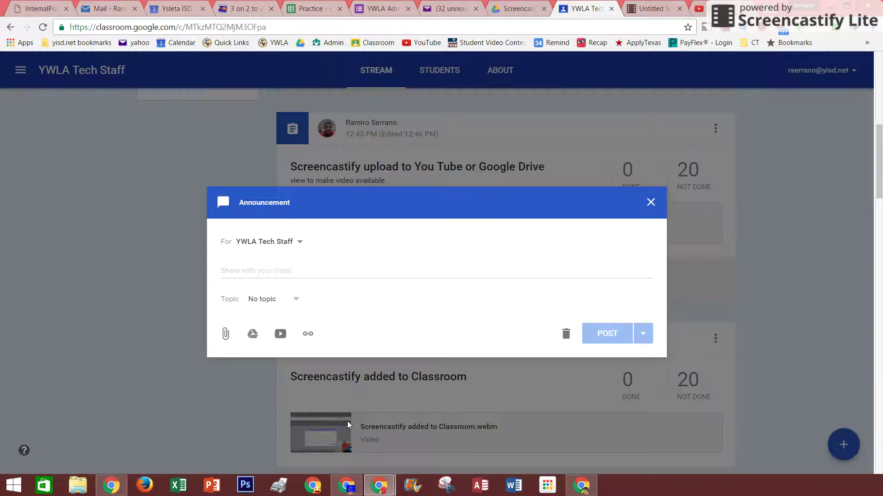
Paste the copied YouTube link into the announcement's link prompt and attach it.
left_click(307, 337)
right_click(384, 264)
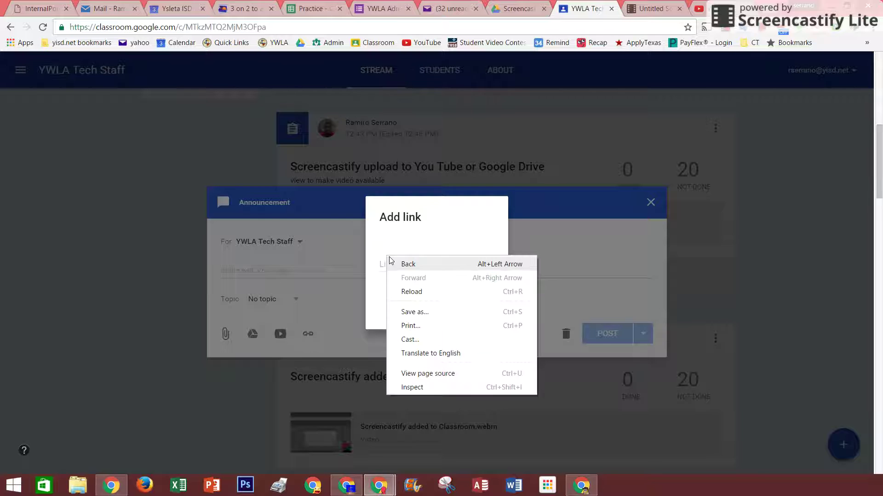
left_click(391, 311)
left_click(491, 256)
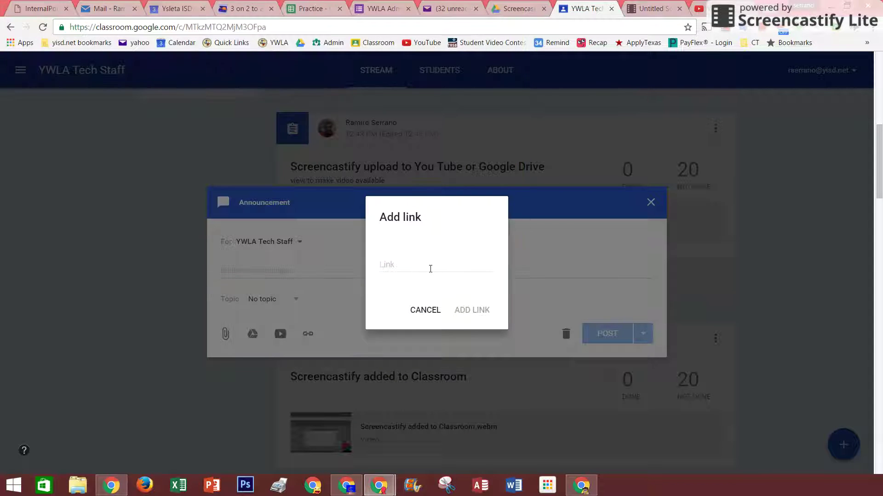
right_click(419, 267)
left_click(451, 338)
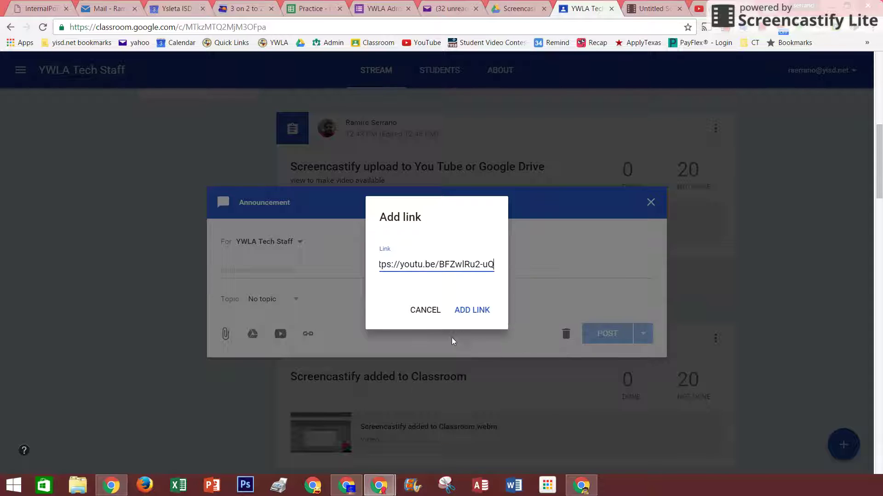
left_click(478, 313)
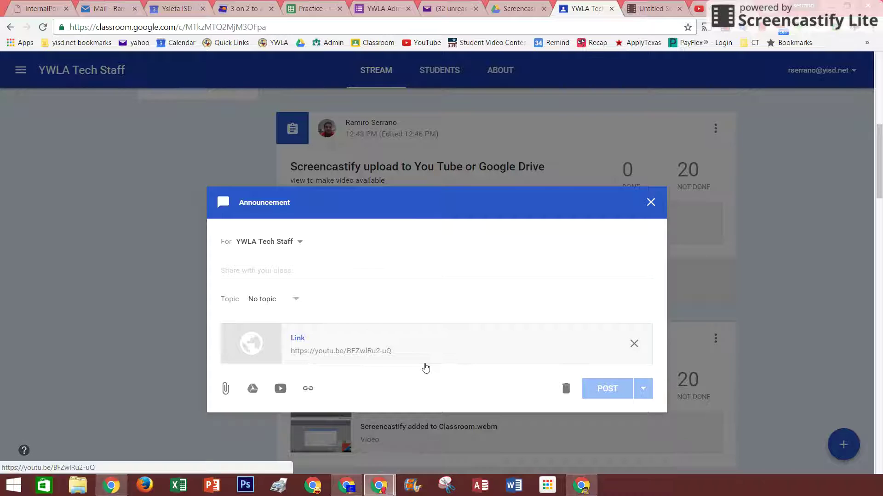
Write the announcement message 'Screen castify in', replacing the earlier draft text.
left_click(281, 270)
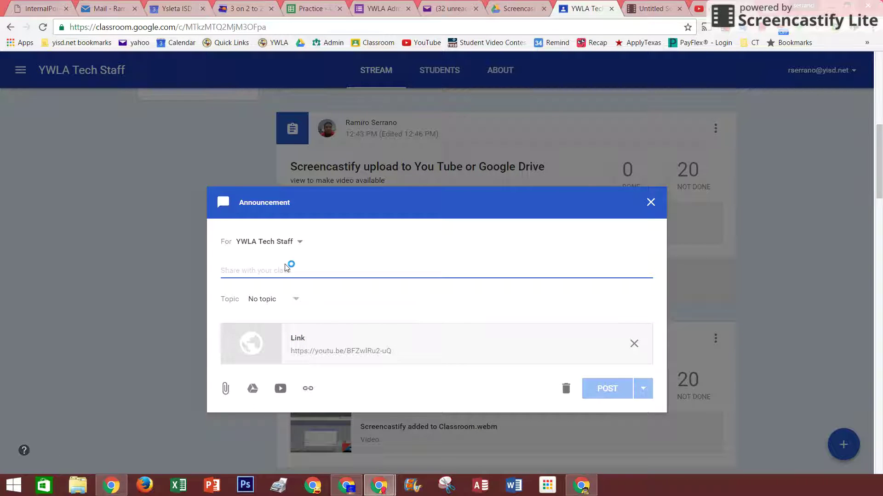
type("Li")
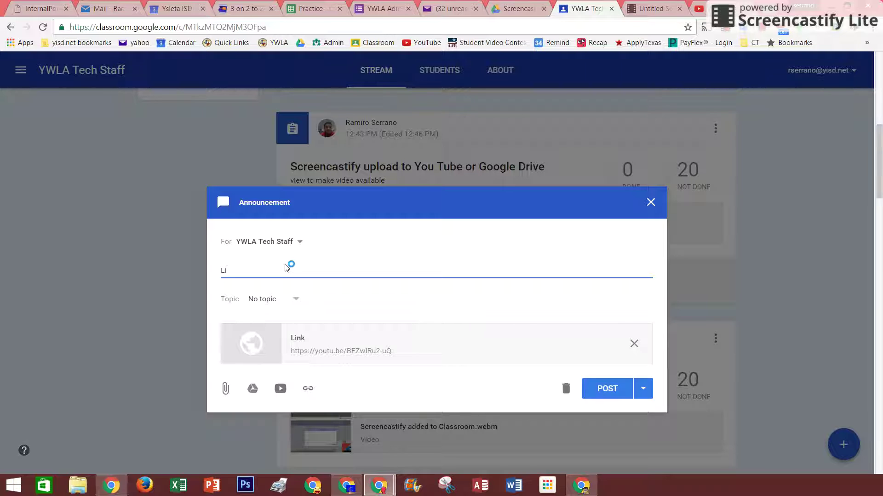
type("nk")
key("BackSpace")
key("BackSpace")
key("BackSpace")
key("BackSpace")
type("Classs")
key("BackSpace")
type("room s")
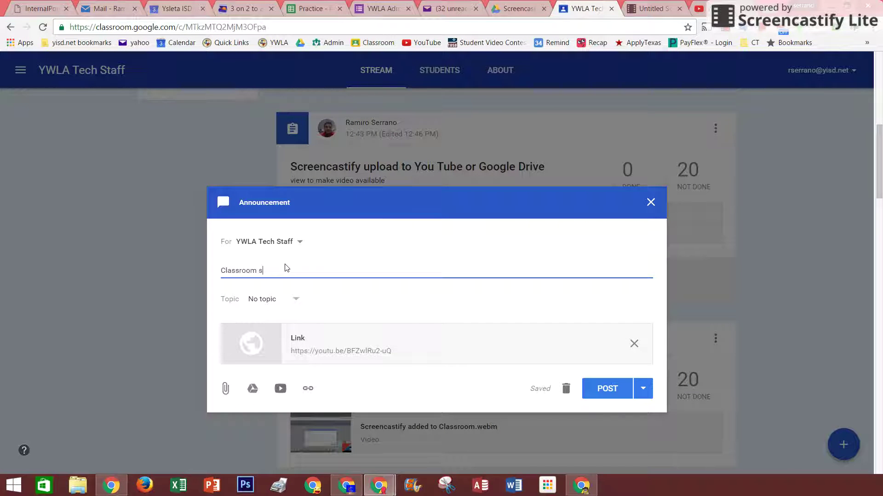
type("et up")
key("BackSpace")
key("BackSpace")
key("BackSpace")
key("BackSpace")
key("BackSpace")
key("BackSpace")
key("BackSpace")
key("BackSpace")
key("BackSpace")
key("BackSpace")
key("BackSpace")
key("BackSpace")
key("BackSpace")
key("BackSpace")
key("BackSpace")
key("BackSpace")
key("BackSpace")
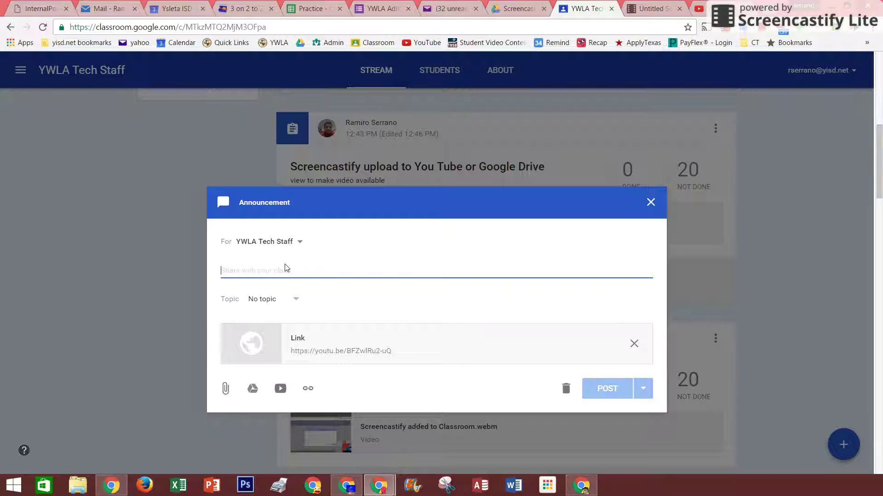
type("Screen castif")
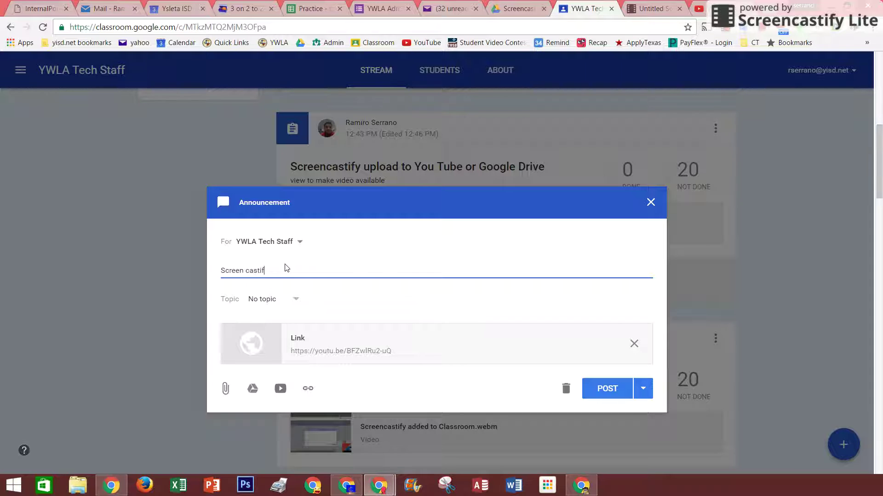
type("y in youtu")
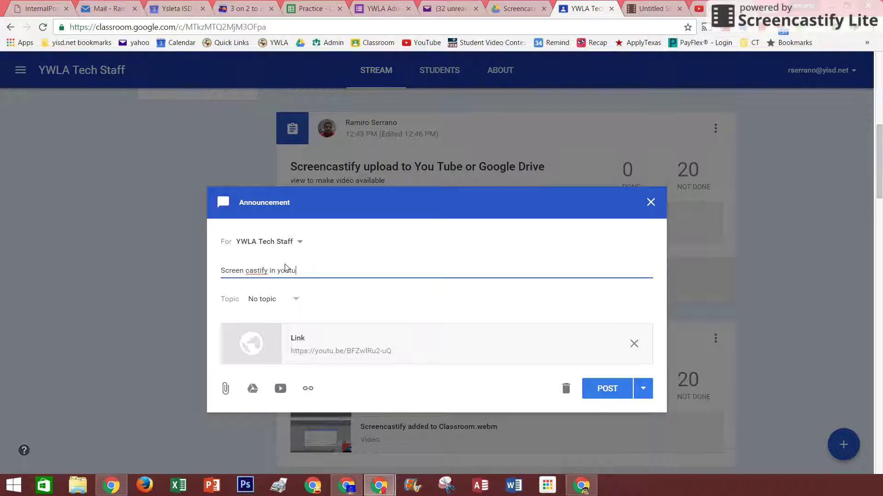